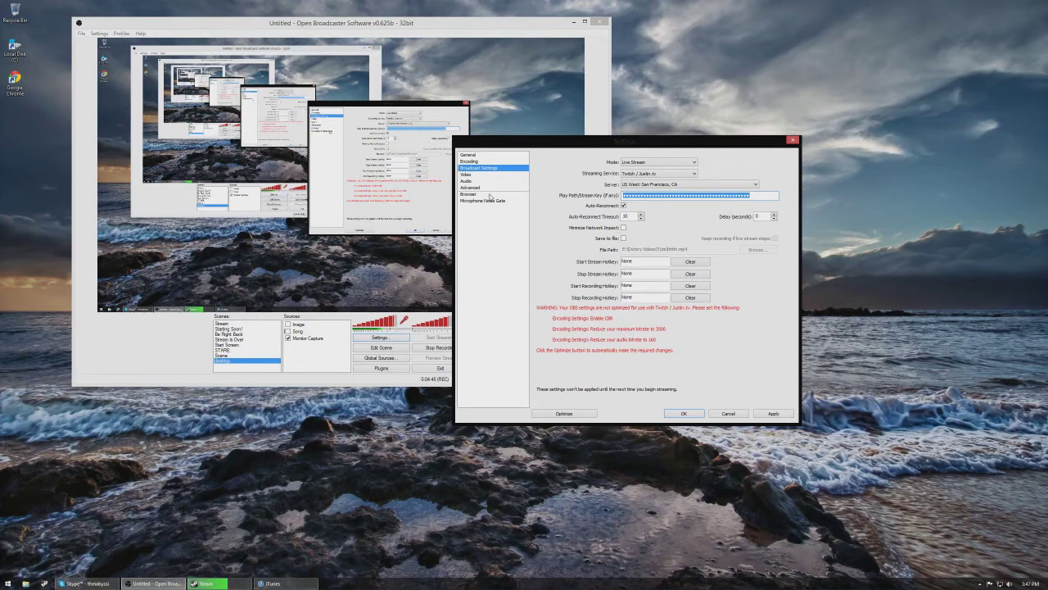
# - Switch to the Video settings without saving the broadcast changes, and check the available video adapter choices
pyautogui.click(470, 175)
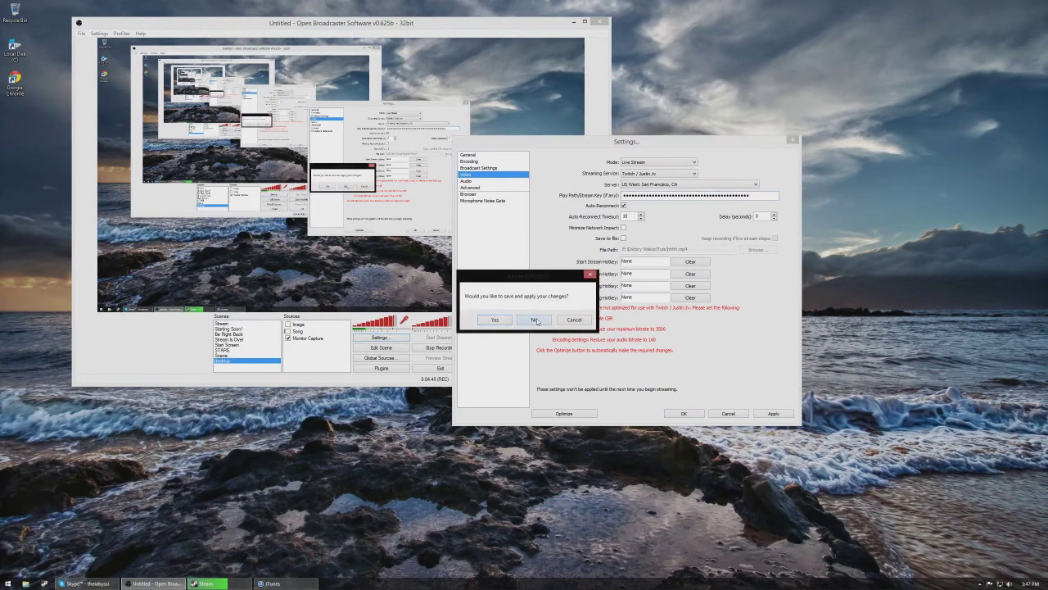
pyautogui.click(535, 319)
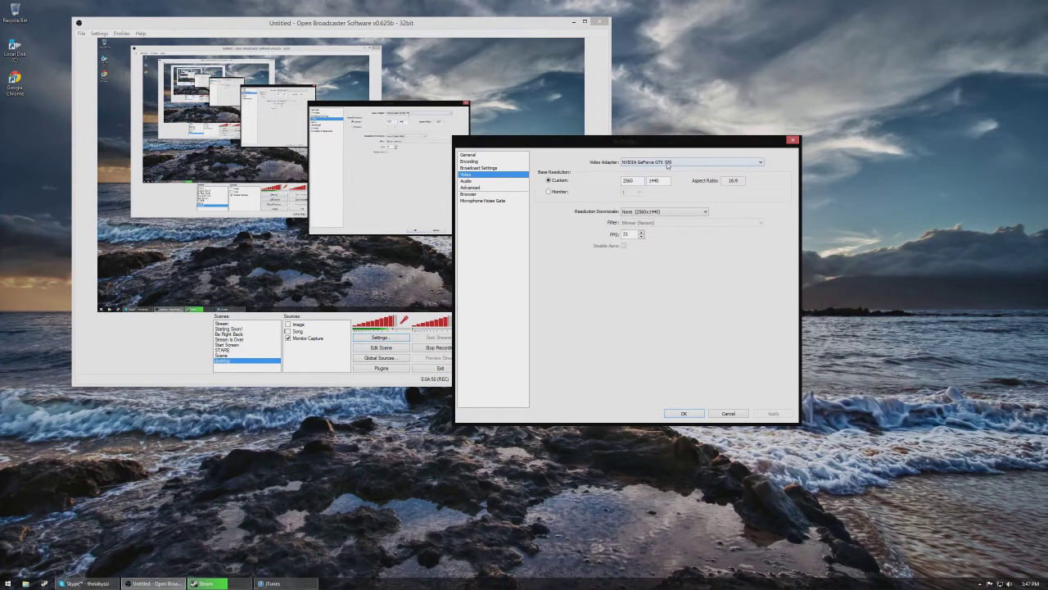
pyautogui.click(735, 162)
pyautogui.click(730, 169)
pyautogui.click(691, 165)
pyautogui.click(643, 168)
# - Review the resolution downscale choices, keep None (2560x1440), and check the FPS setting
pyautogui.click(654, 214)
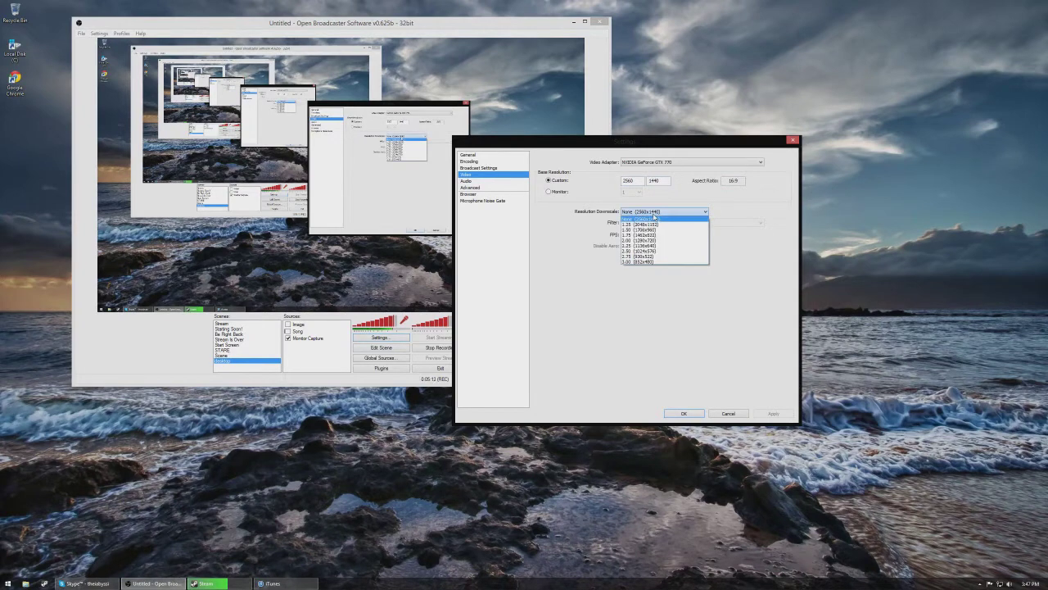
pyautogui.click(633, 282)
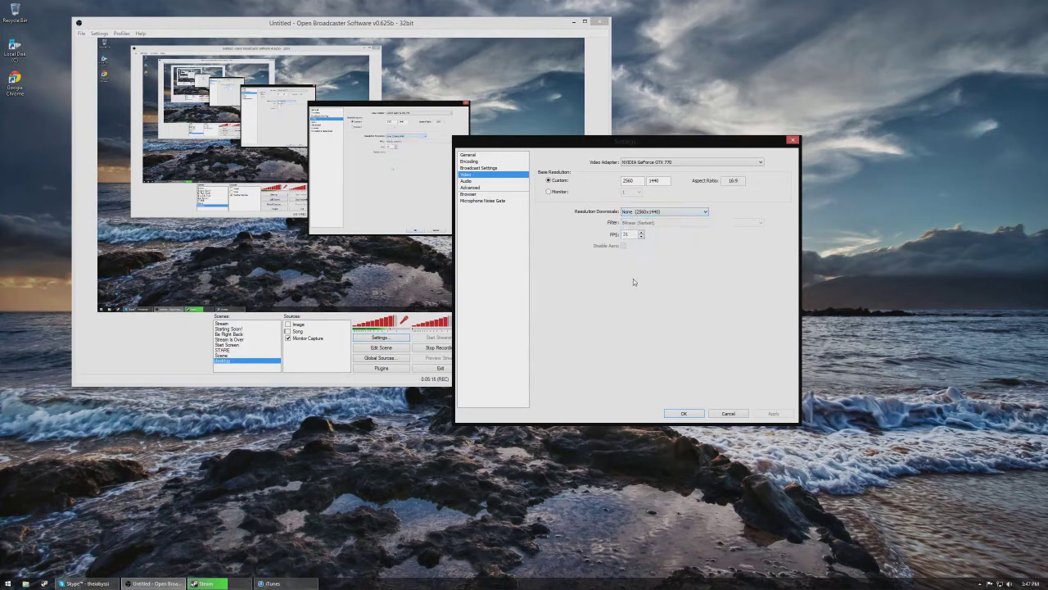
pyautogui.click(653, 213)
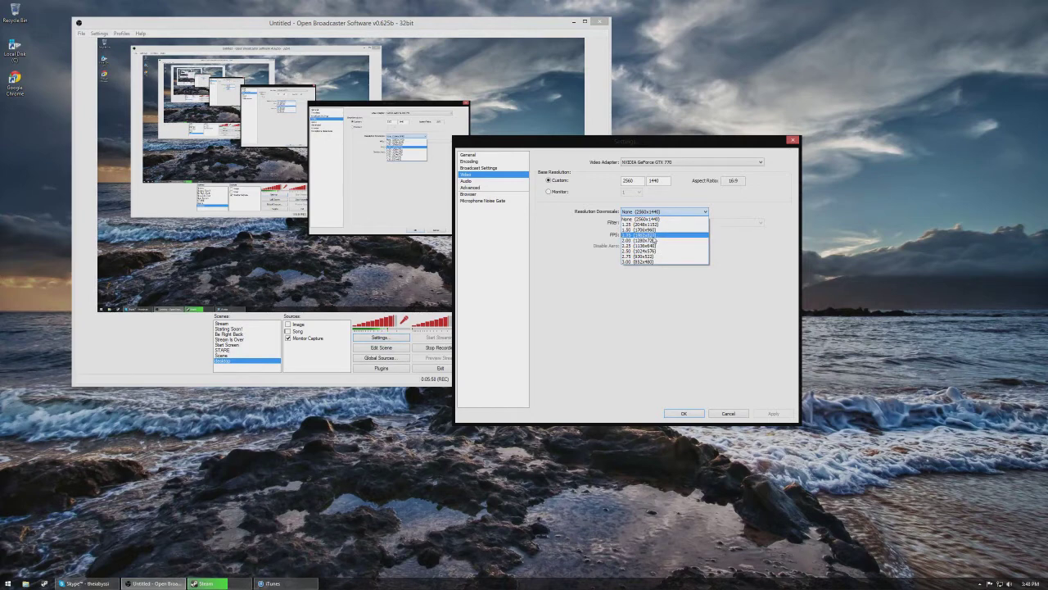
pyautogui.click(661, 219)
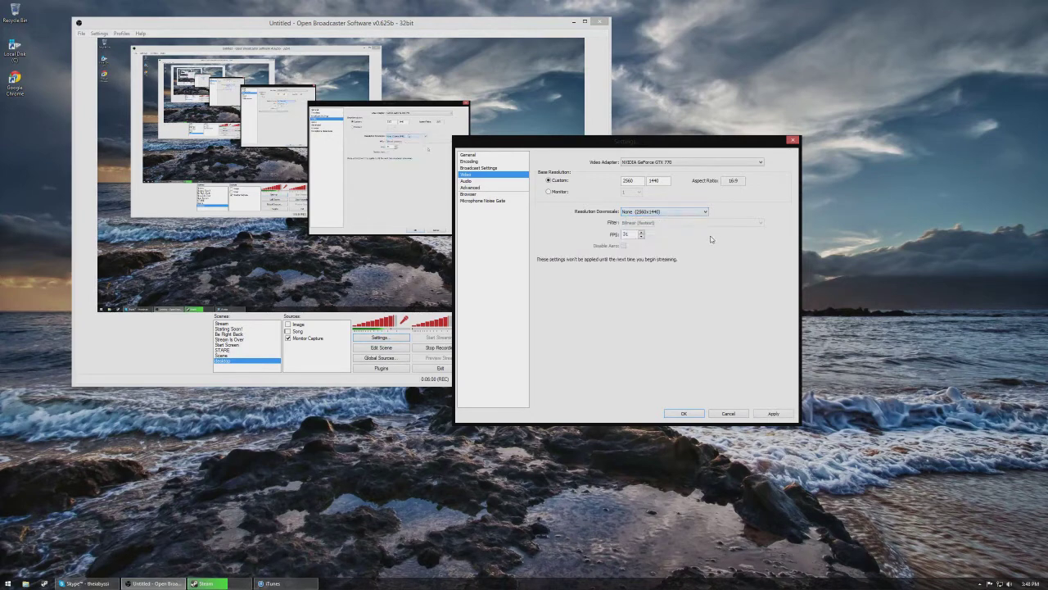
pyautogui.click(629, 234)
# - Switch to the Audio settings without saving the video changes, and review the desktop audio device choices
pyautogui.click(467, 181)
pyautogui.click(533, 325)
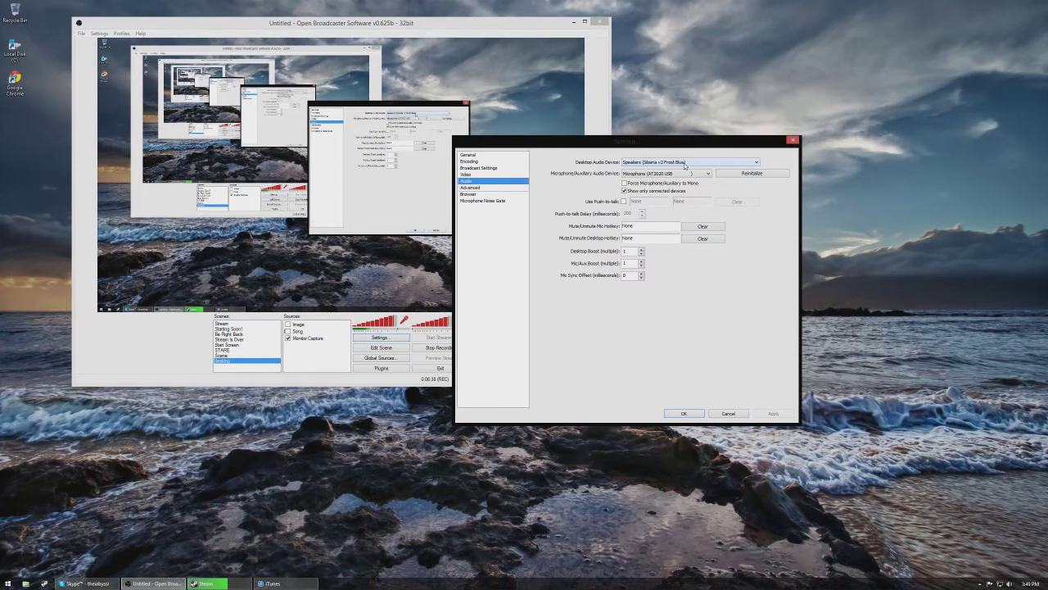
pyautogui.click(684, 164)
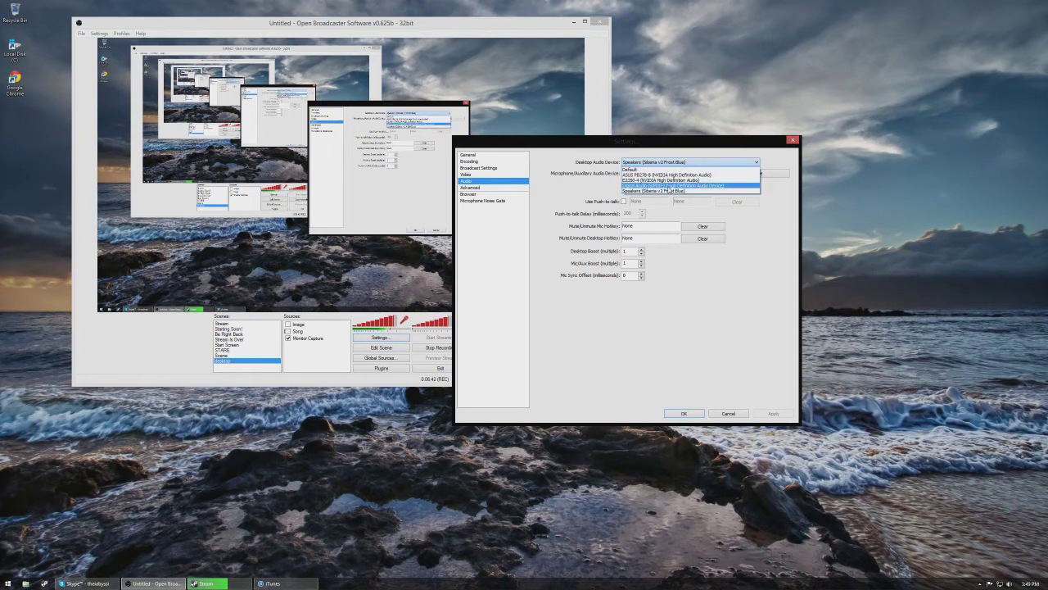
pyautogui.click(686, 321)
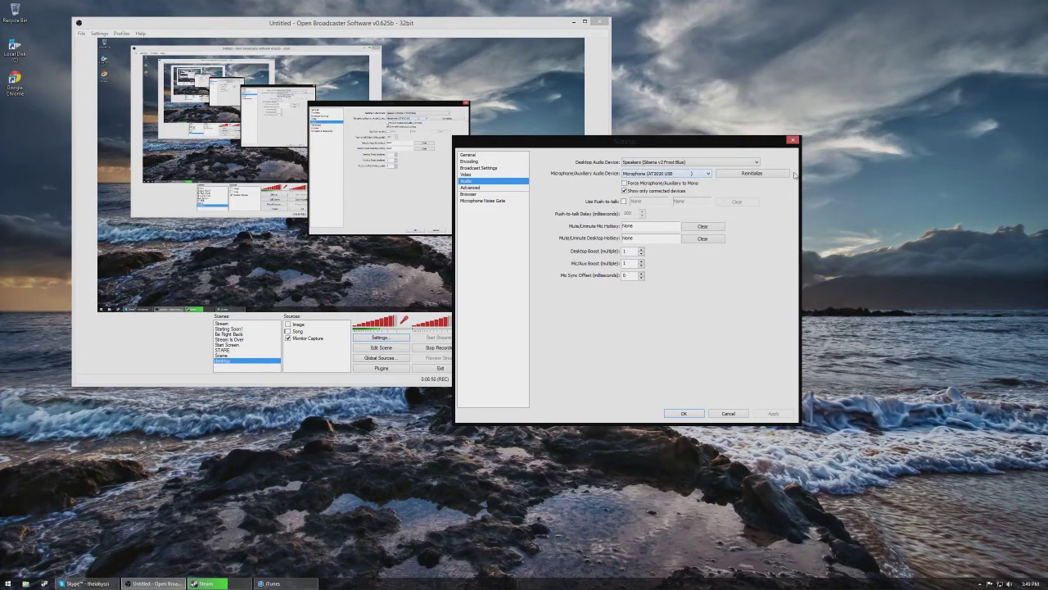
# - Move the Settings window clear of the main window and review the microphone/auxiliary audio device choices
pyautogui.moveTo(622, 140); pyautogui.dragTo(792, 148)
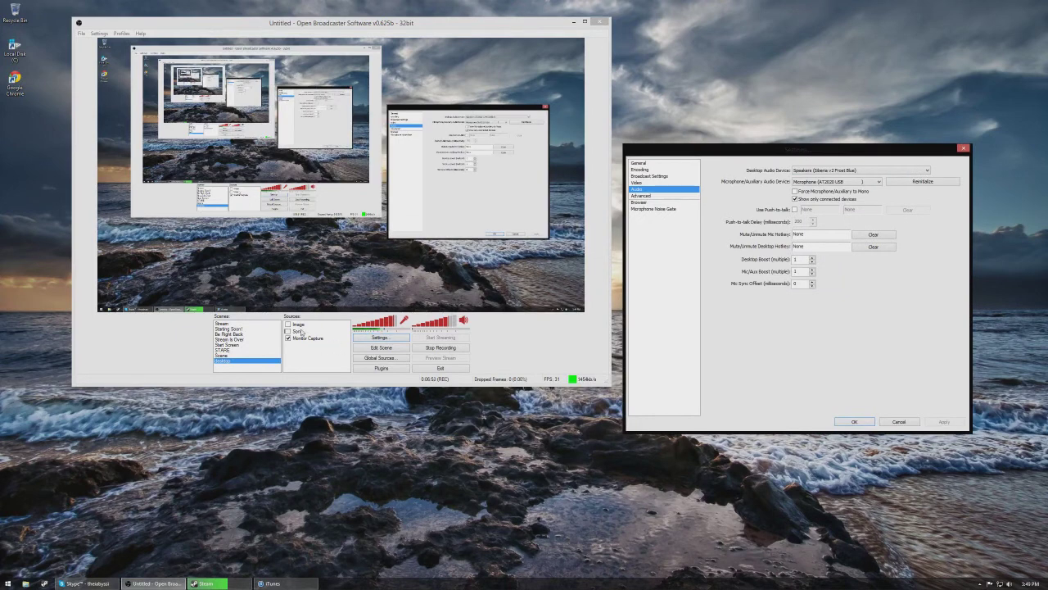
pyautogui.click(615, 215)
pyautogui.click(845, 184)
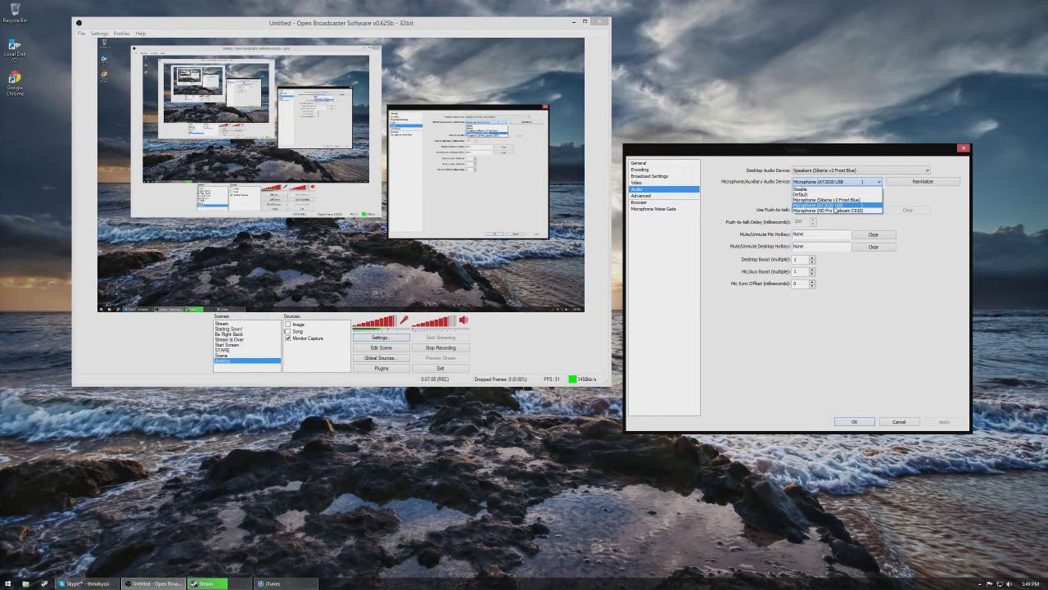
pyautogui.click(847, 267)
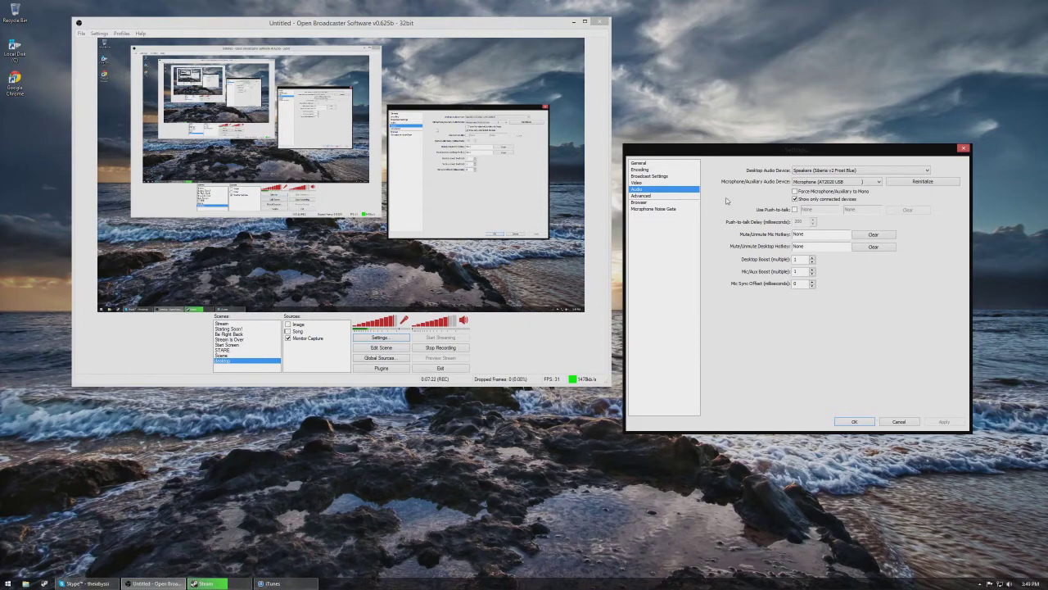
# - View the Microphone Noise Gate settings and review the process priority class choices in the Advanced settings
pyautogui.click(655, 208)
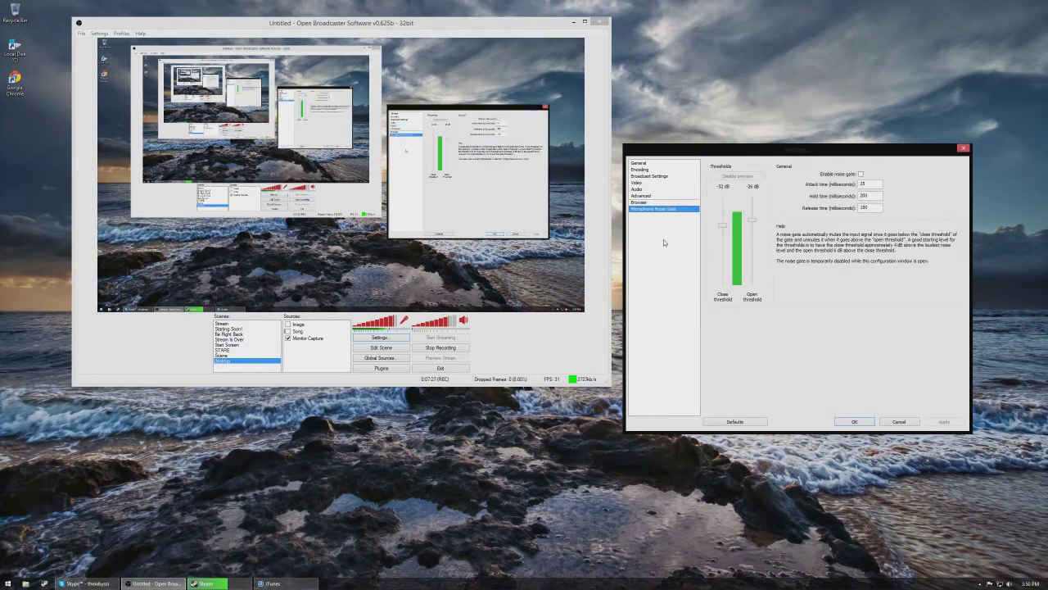
pyautogui.click(643, 195)
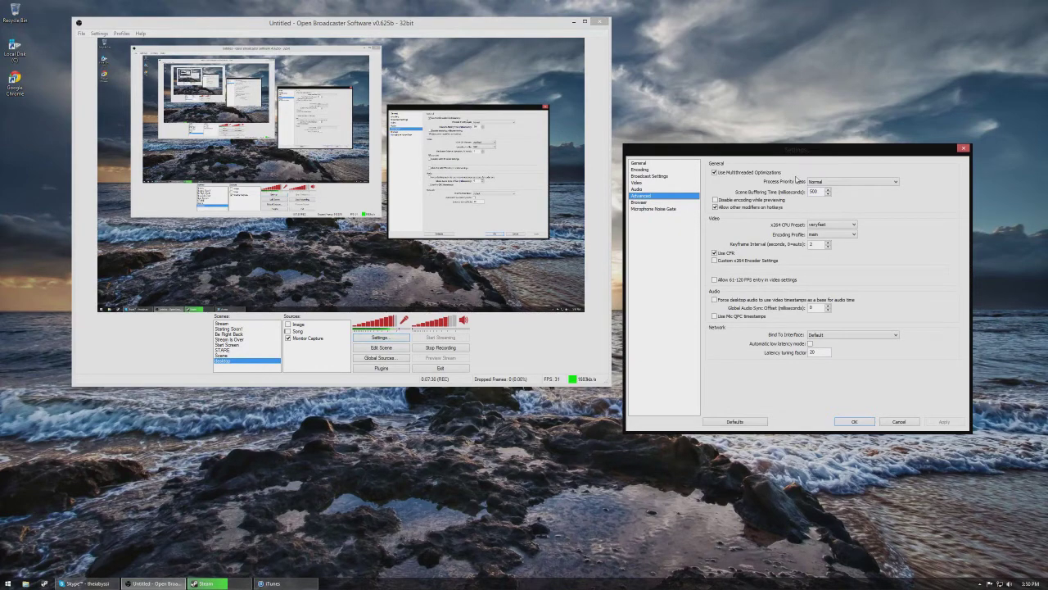
pyautogui.click(855, 183)
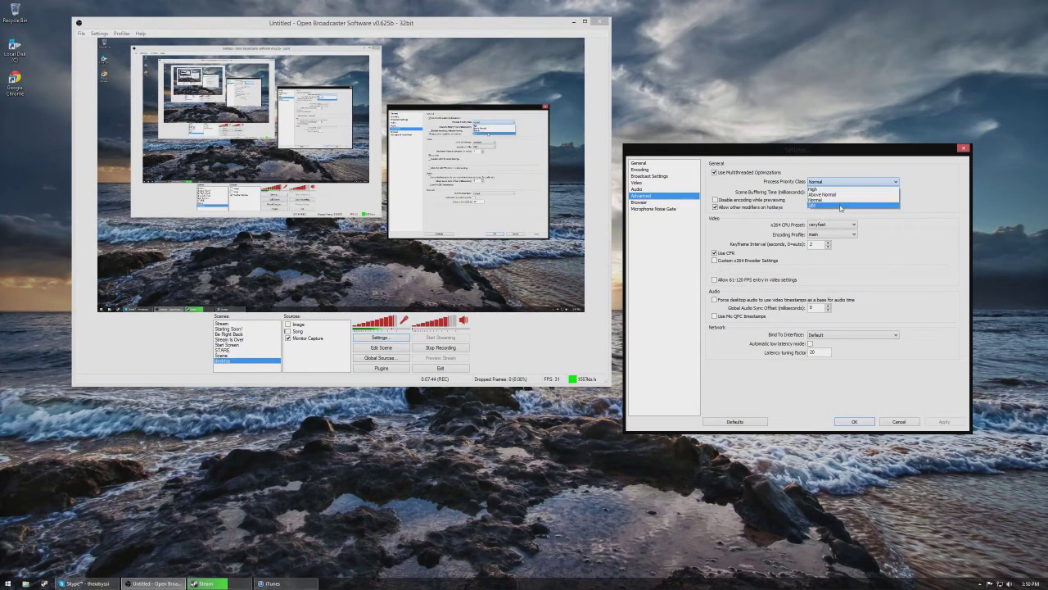
pyautogui.click(929, 194)
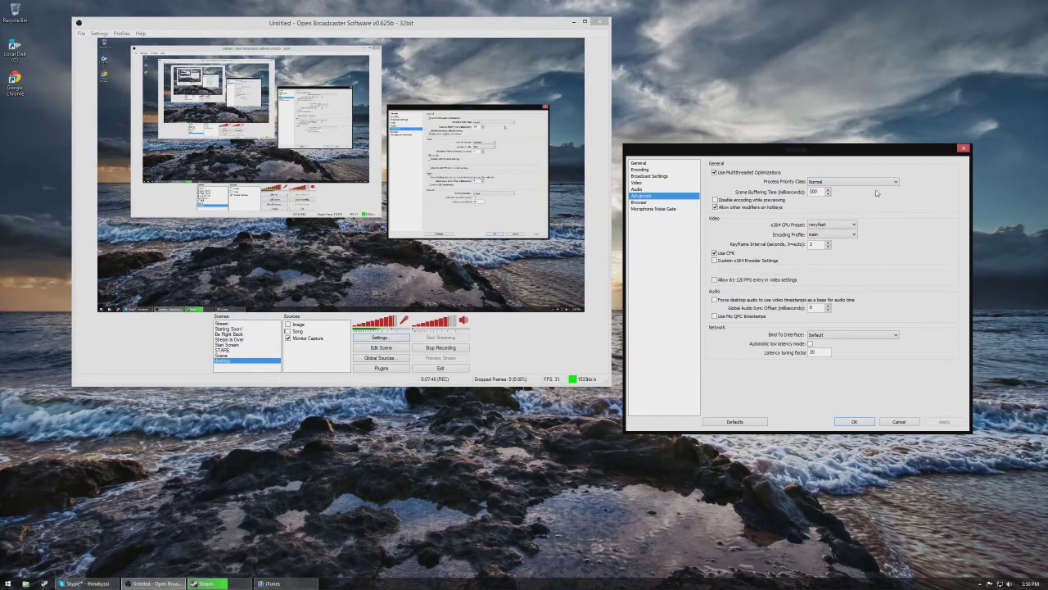
# - Toggle the option that allows other modifiers on hotkeys, restore it, and select the keyframe interval value
pyautogui.click(726, 208)
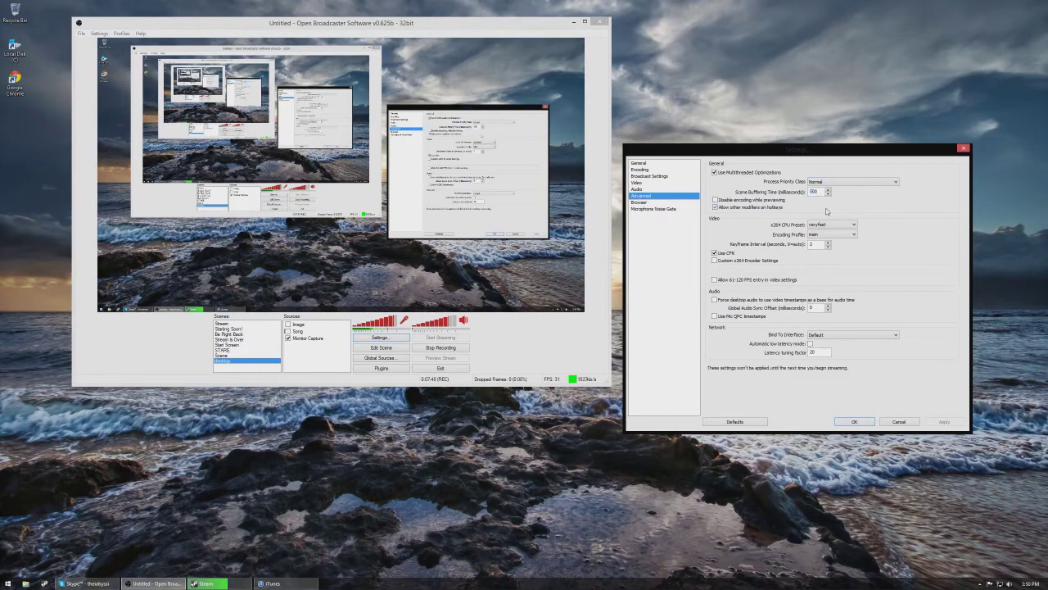
pyautogui.click(726, 210)
pyautogui.doubleClick(815, 243)
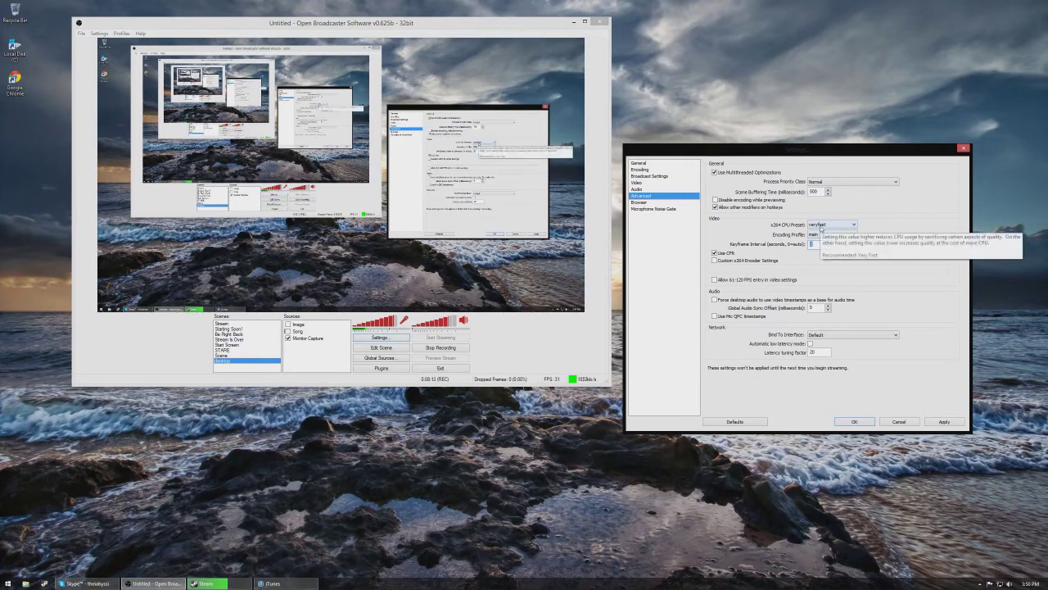
# - Review the x264 CPU preset choices and select veryfast
pyautogui.click(821, 226)
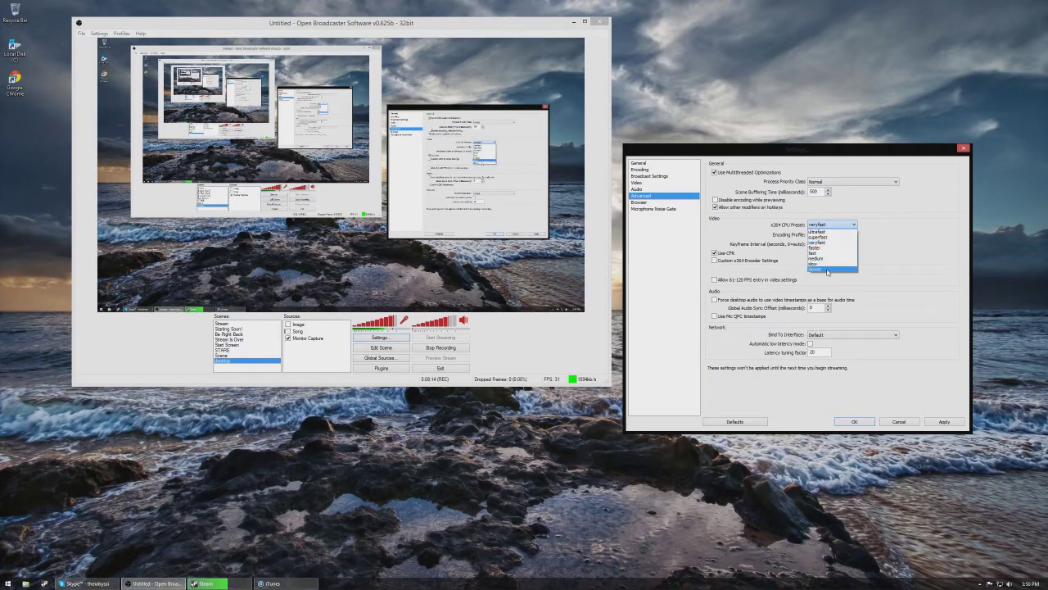
pyautogui.click(901, 217)
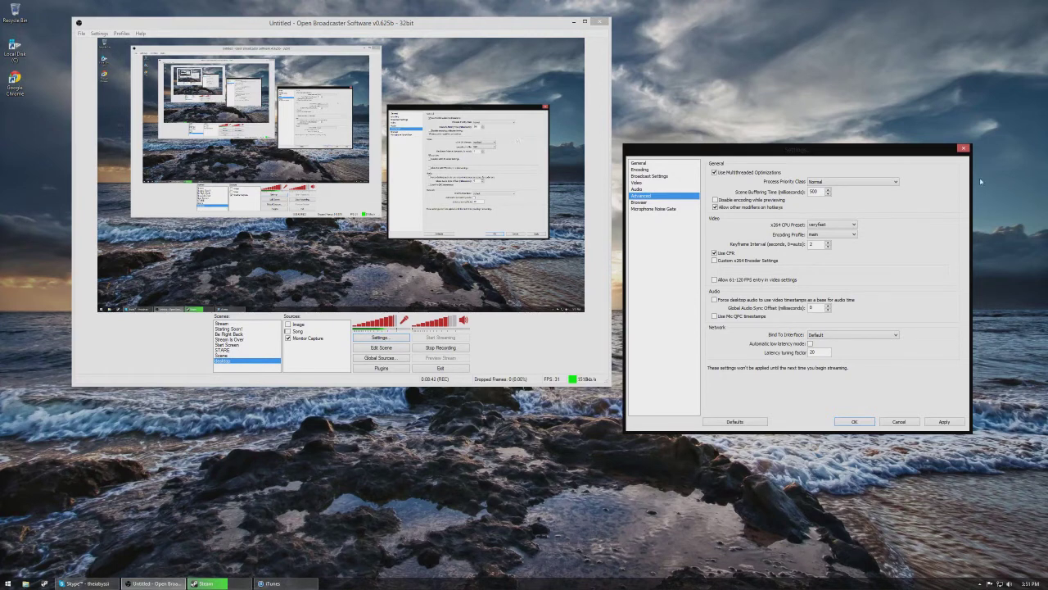
pyautogui.click(843, 226)
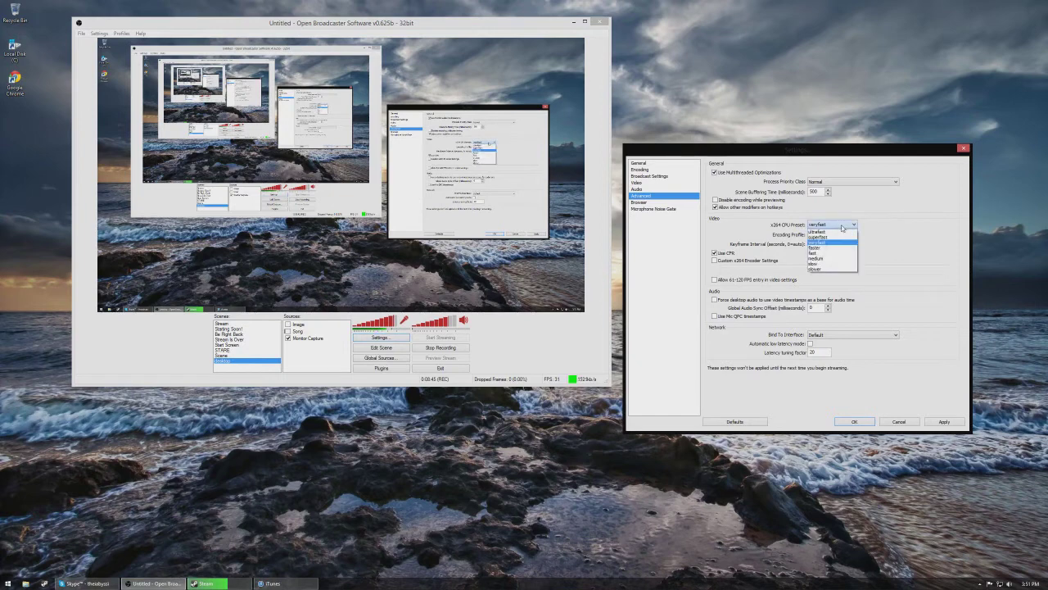
pyautogui.click(842, 228)
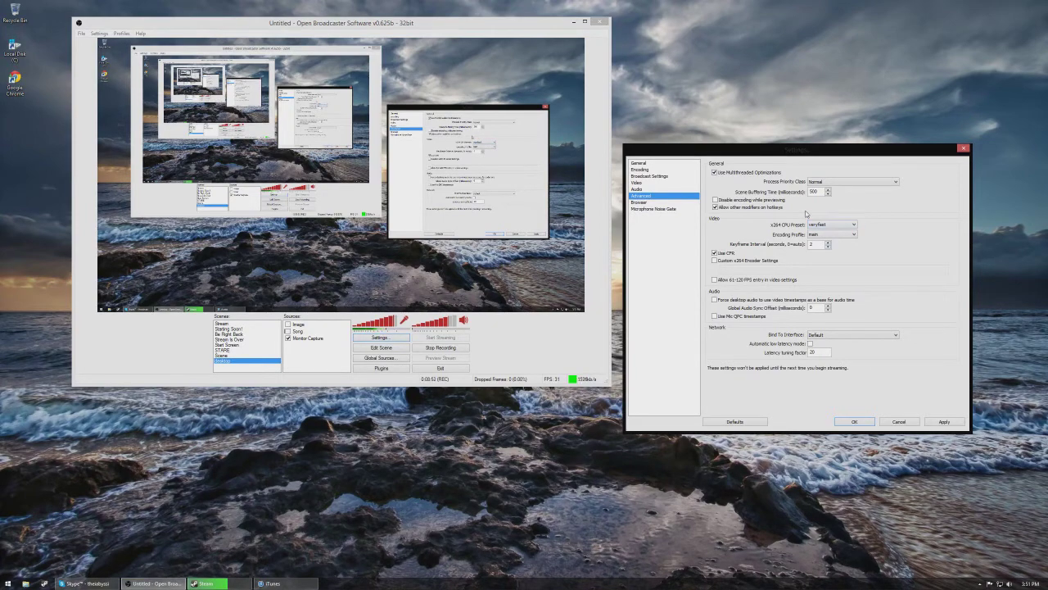
pyautogui.click(824, 225)
pyautogui.click(823, 226)
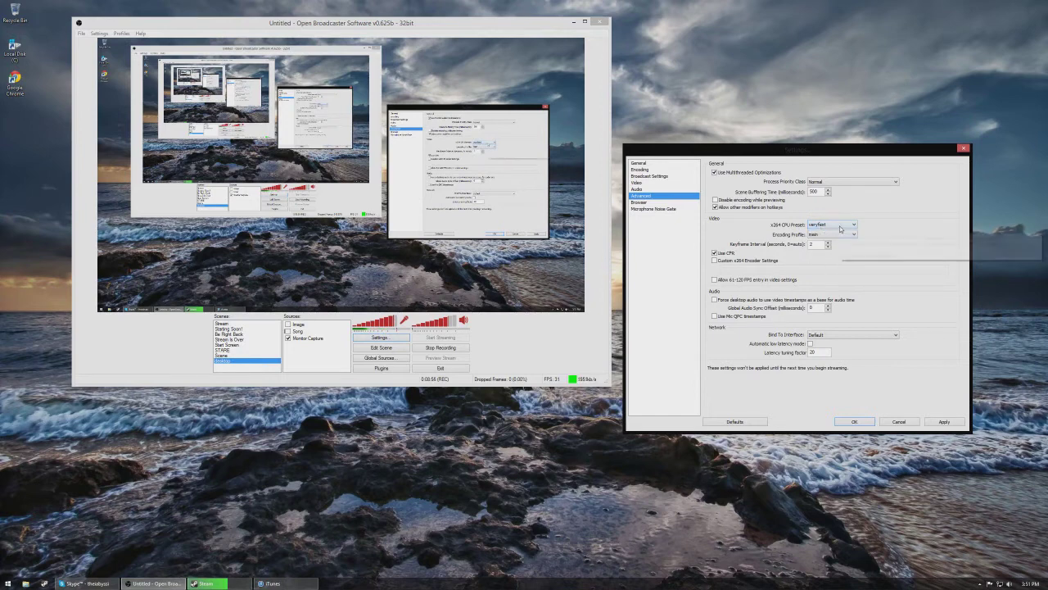
pyautogui.click(841, 228)
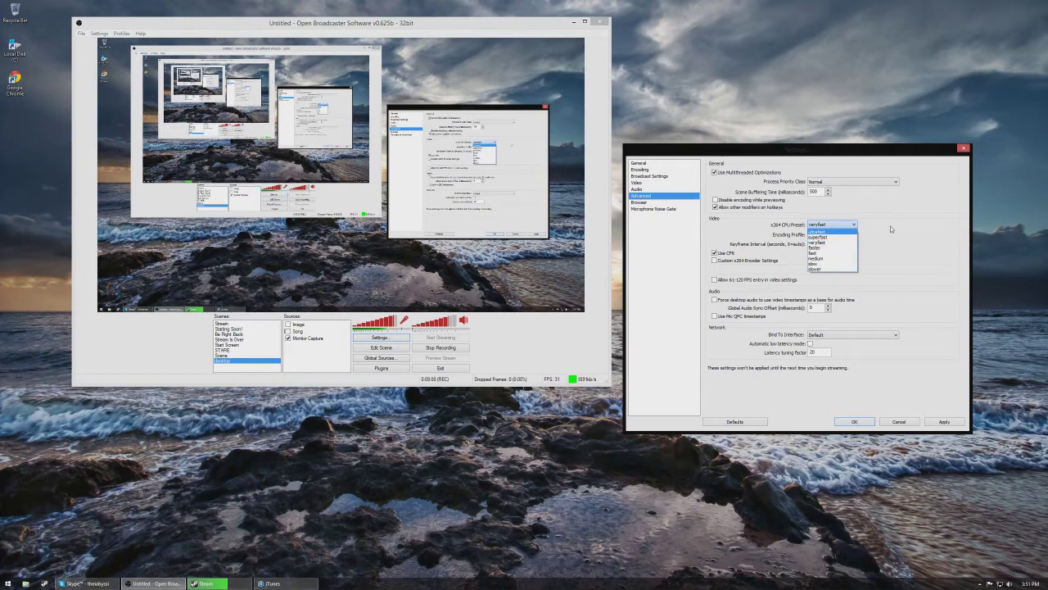
pyautogui.click(818, 243)
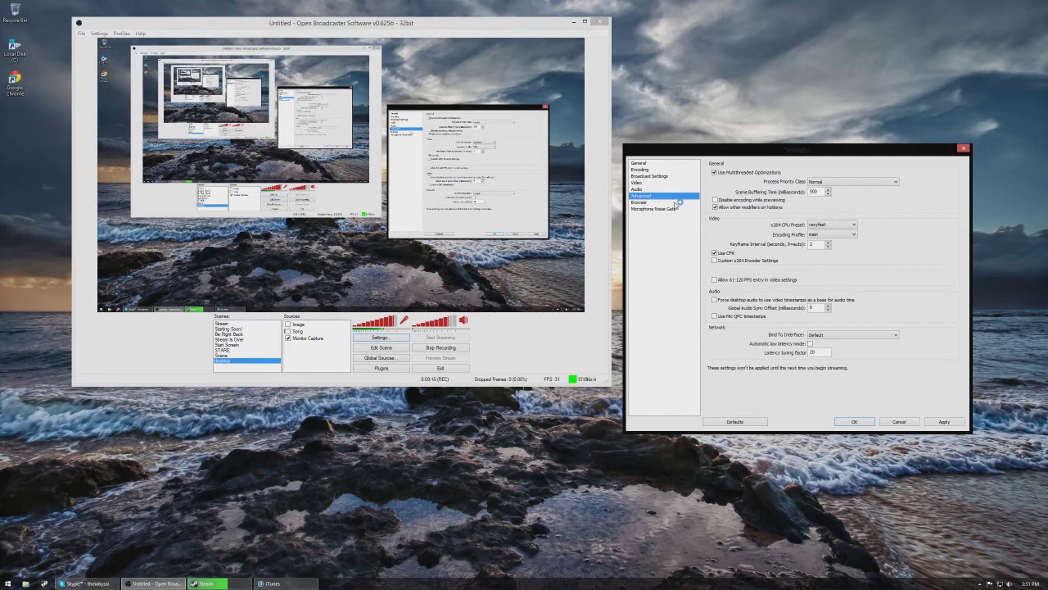
# - Switch to Task Manager and examine the CPU utilization on its performance graph
pyautogui.hotkey('ctrl', 'shift', 'Escape')
pyautogui.click(46, 27)
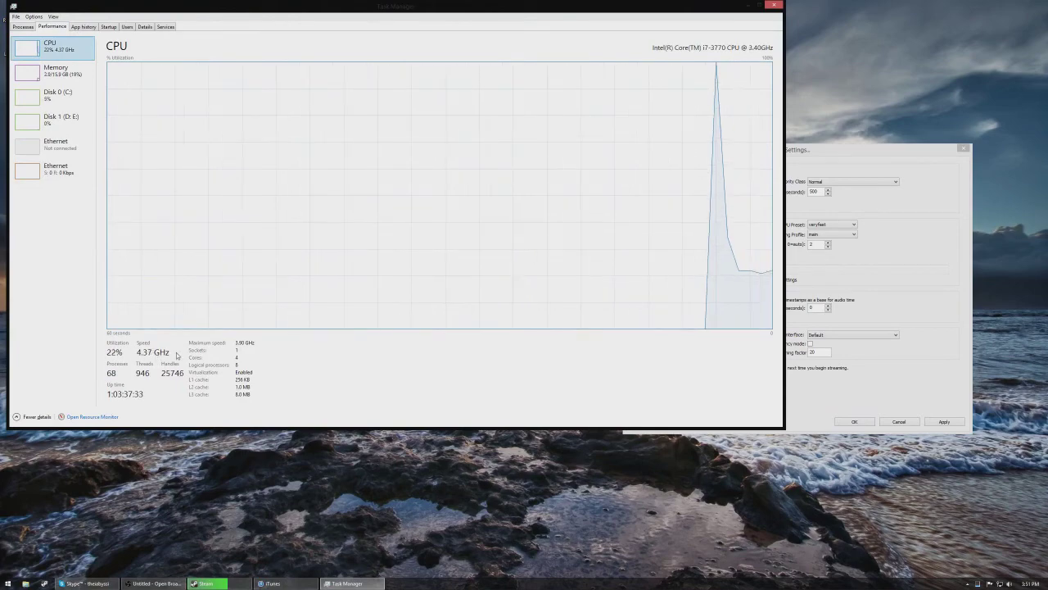
pyautogui.moveTo(1009, 227)
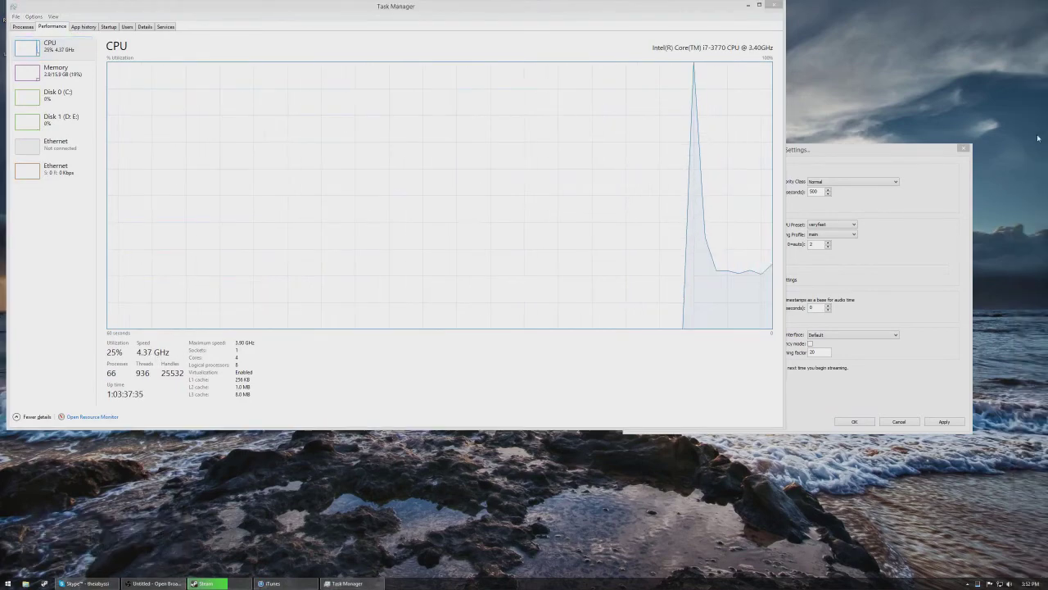
# - Launch Minecraft to observe its effect on CPU usage, and close both its launcher and Task Manager
pyautogui.click(1033, 155)
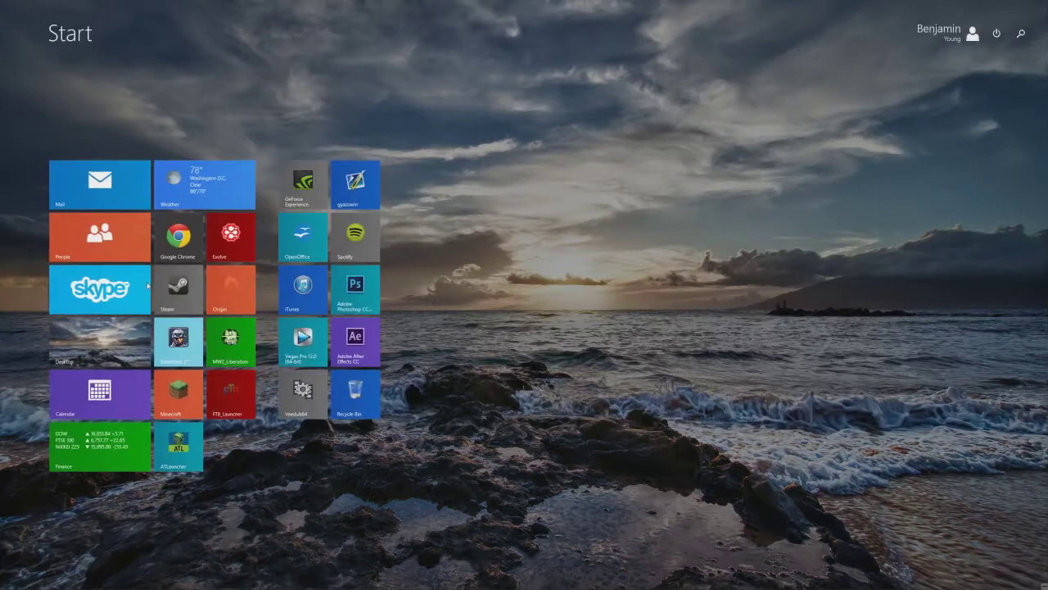
pyautogui.press('super')
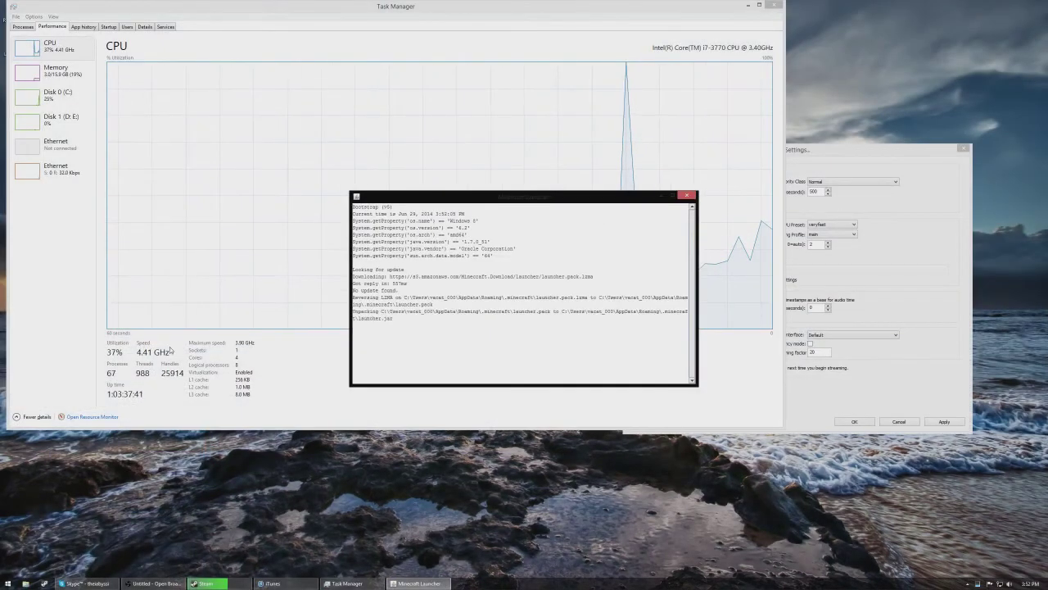
pyautogui.click(688, 195)
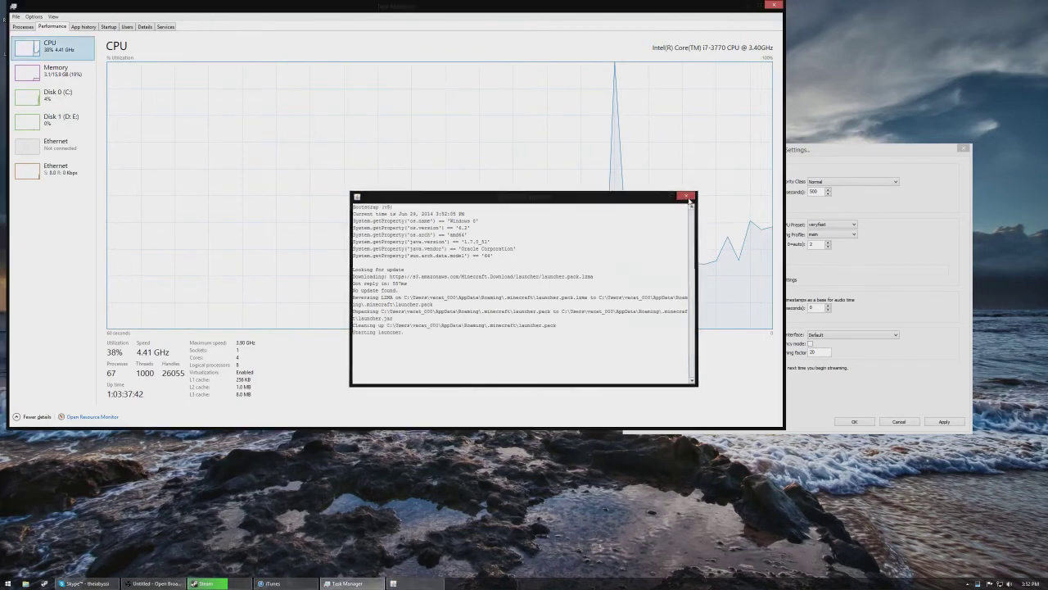
pyautogui.click(773, 6)
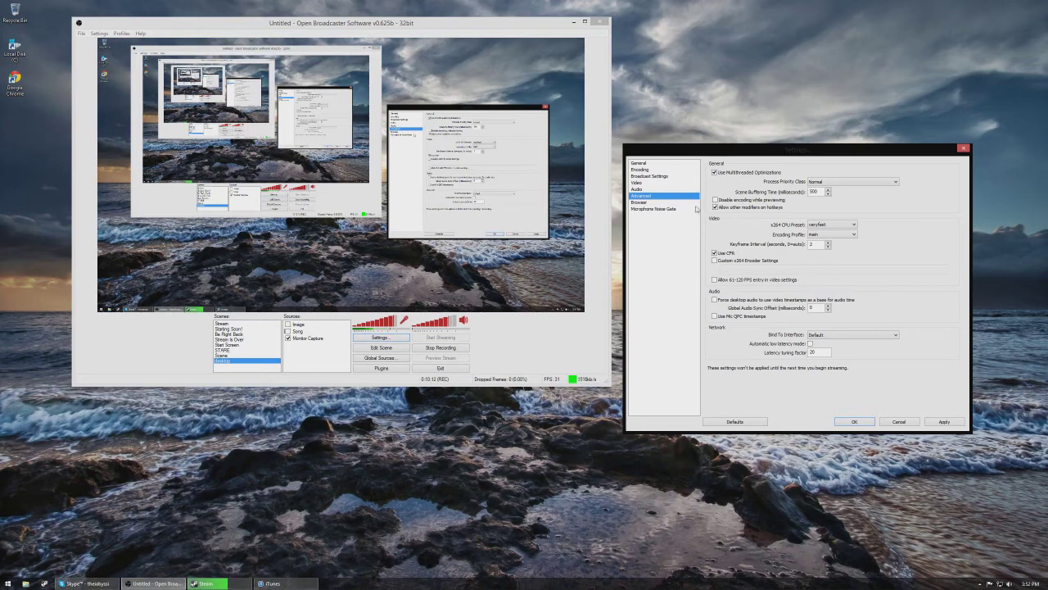
# - Save the Advanced settings changes and view the Microphone Noise Gate settings
pyautogui.click(653, 209)
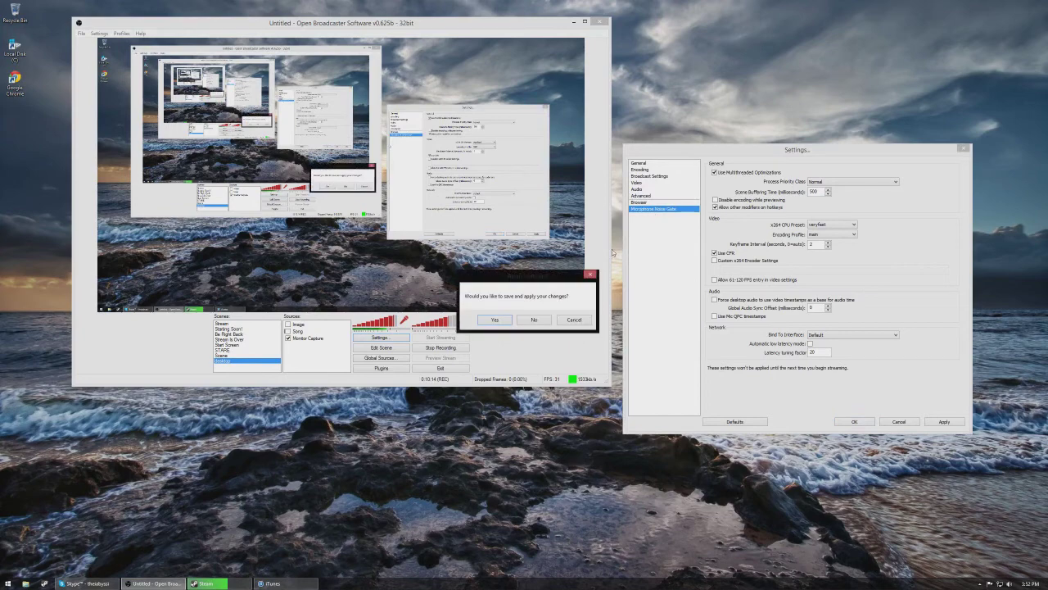
pyautogui.click(495, 320)
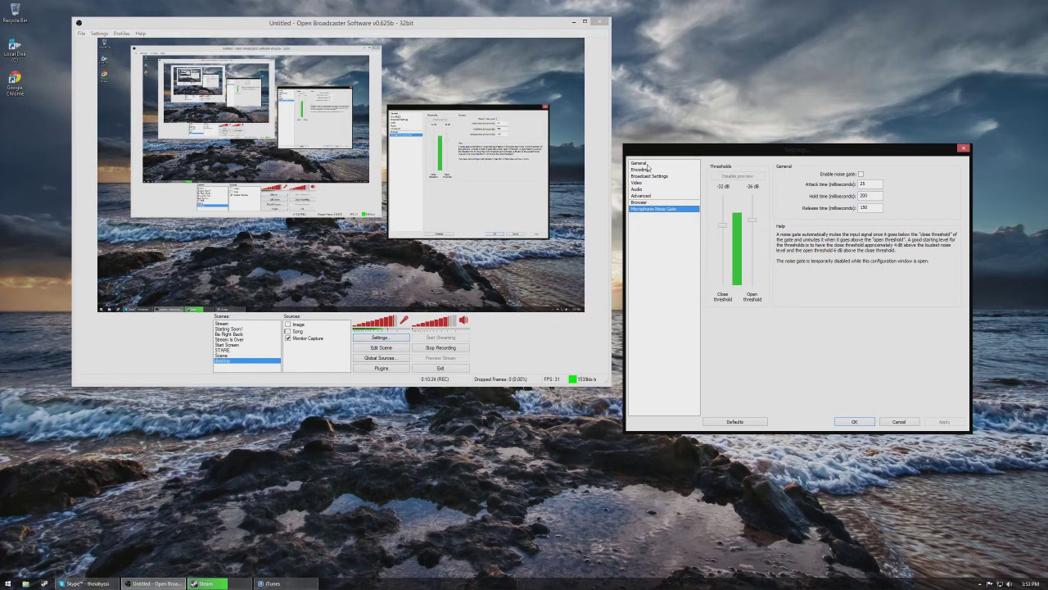
# - Try a max bitrate of 500 kb/s and toggle Use CBR in the Encoding settings, discarding the changes
pyautogui.click(647, 164)
pyautogui.click(647, 171)
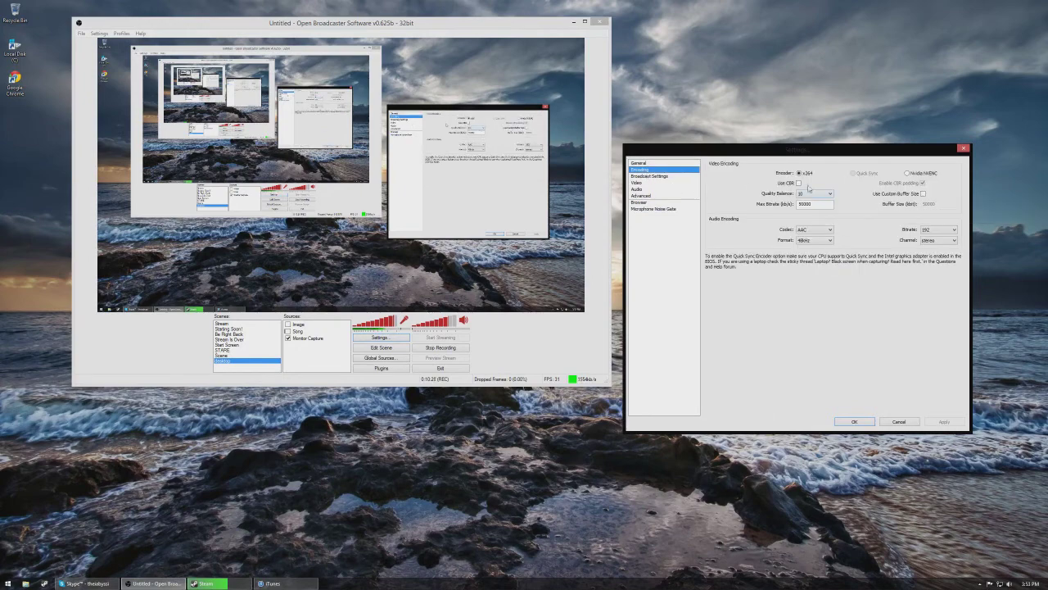
pyautogui.doubleClick(825, 205)
pyautogui.write('500')
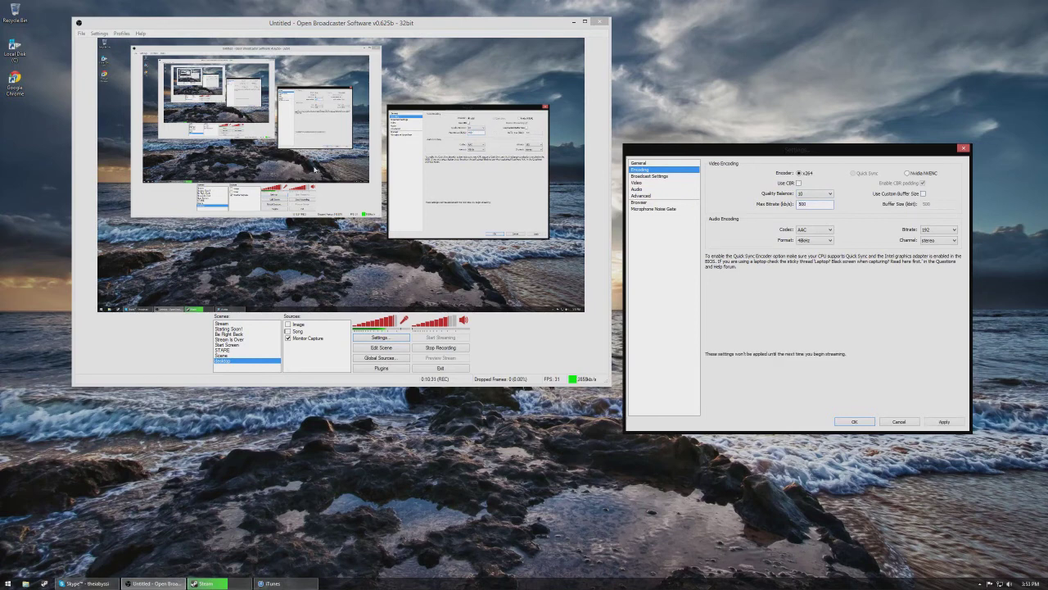
pyautogui.doubleClick(798, 183)
pyautogui.click(798, 183)
pyautogui.click(799, 184)
pyautogui.click(897, 420)
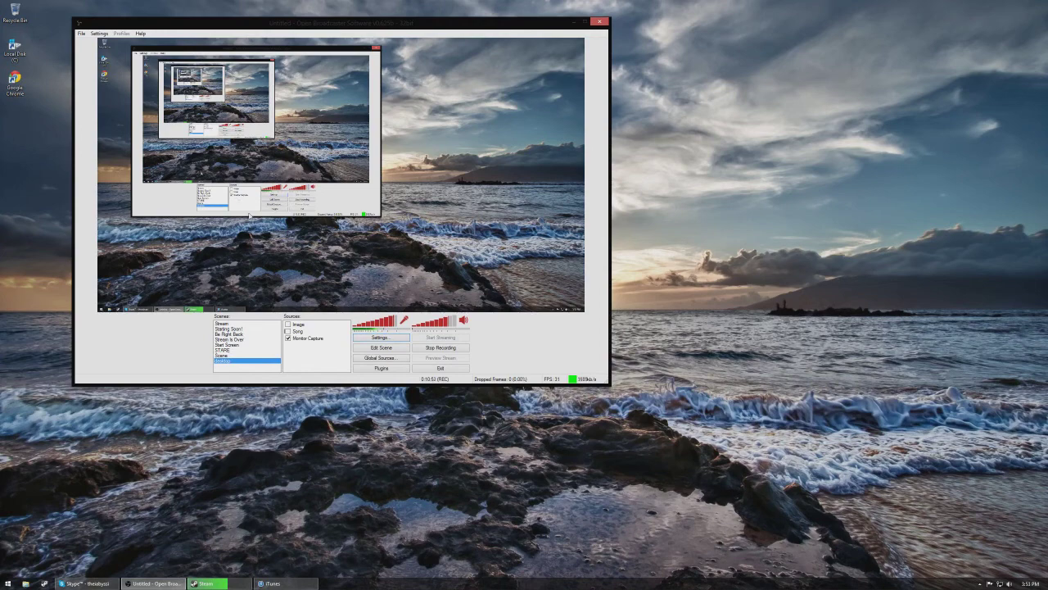
# - Move the main Open Broadcaster Software window towards the centre of the desktop
pyautogui.moveTo(392, 22); pyautogui.dragTo(580, 44)
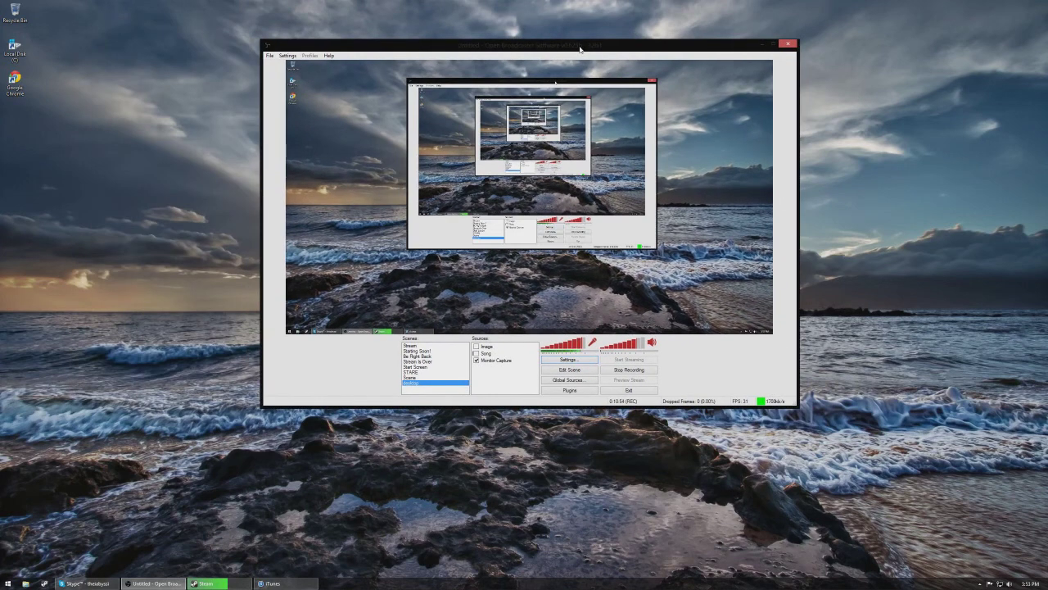